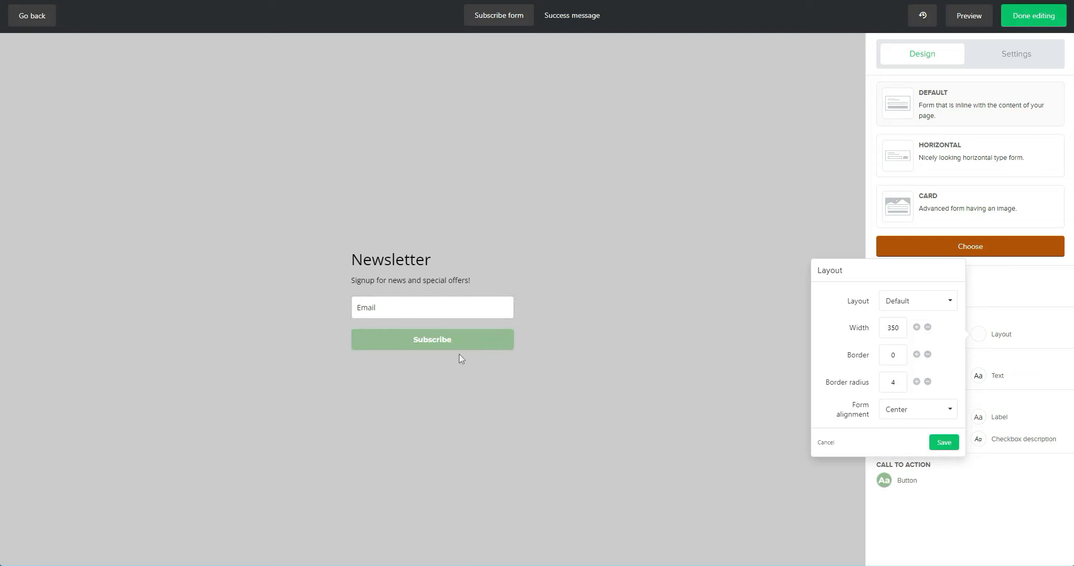
# Step: Keep the form layout width at 350 and save the layout settings
pyautogui.doubleClick(893, 327)
pyautogui.click(944, 443)
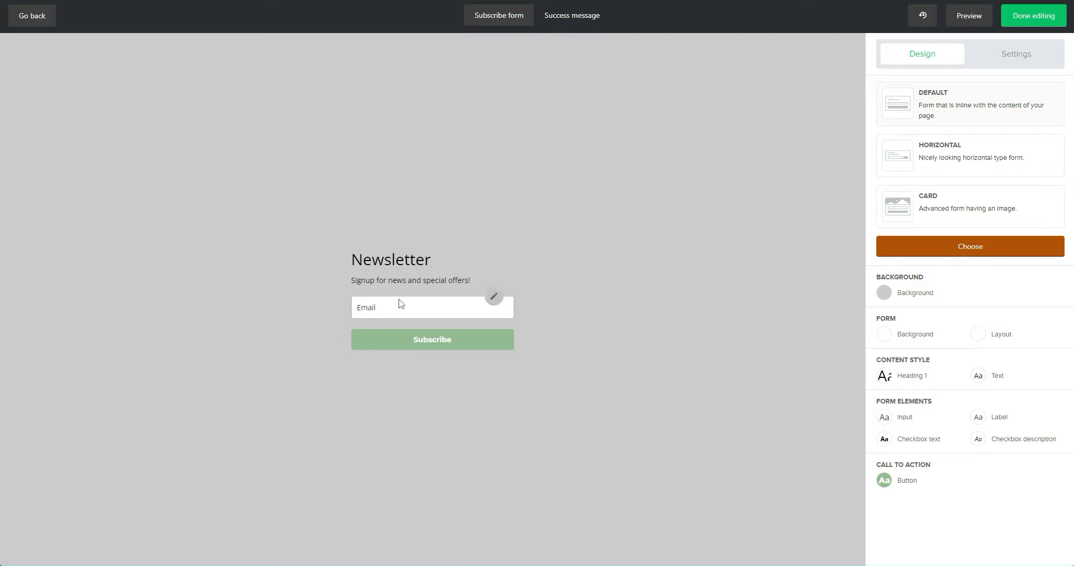
# Step: Add a Name field above Email, relabel it 'Full Name', and save the form fields
pyautogui.click(429, 342)
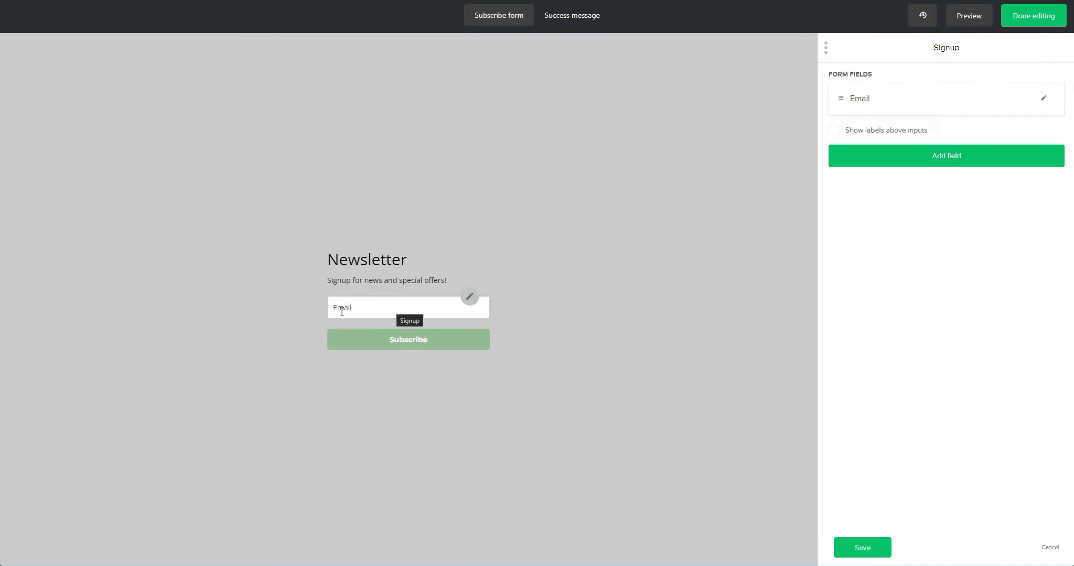
pyautogui.click(943, 152)
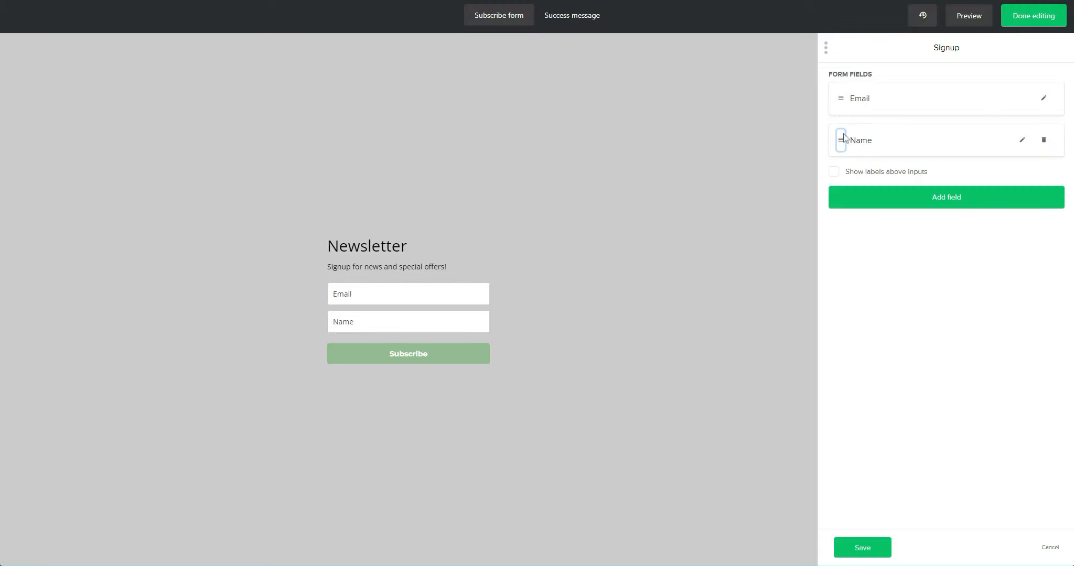
pyautogui.moveTo(843, 137); pyautogui.dragTo(844, 100)
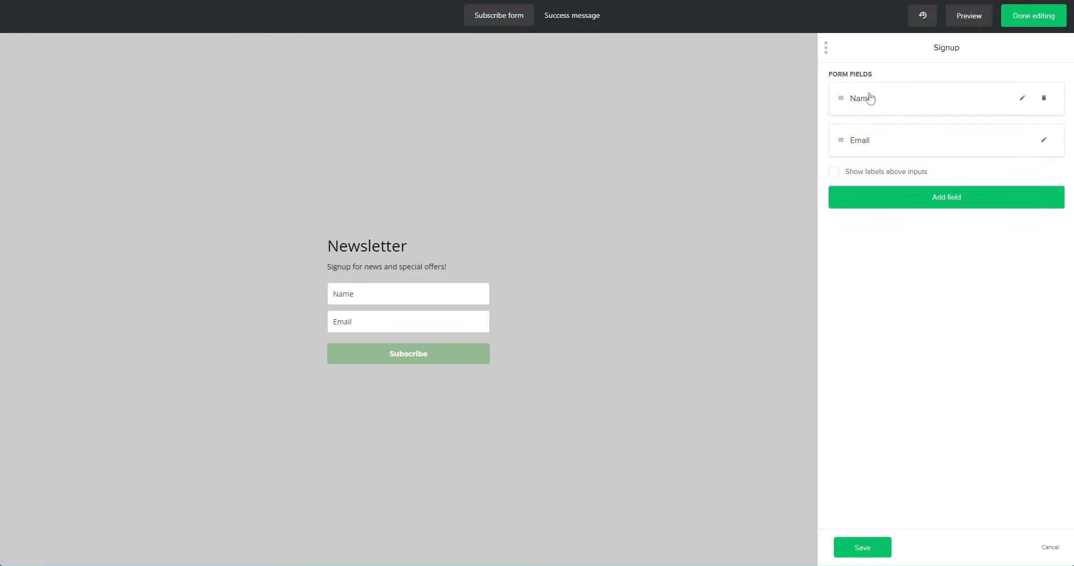
pyautogui.click(1022, 101)
pyautogui.moveTo(871, 155); pyautogui.dragTo(839, 155)
pyautogui.write('Full Name')
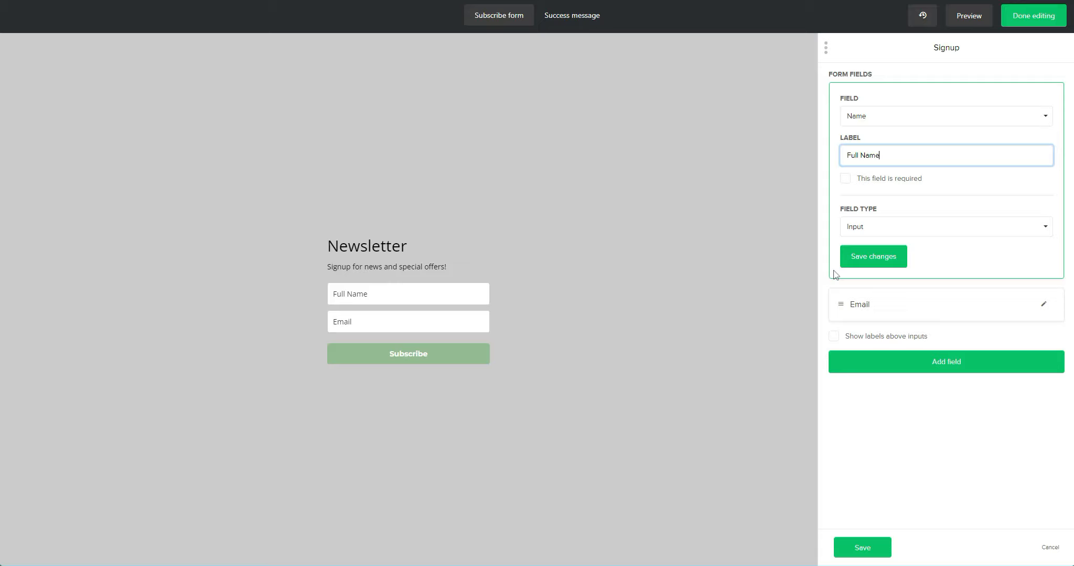
pyautogui.click(872, 256)
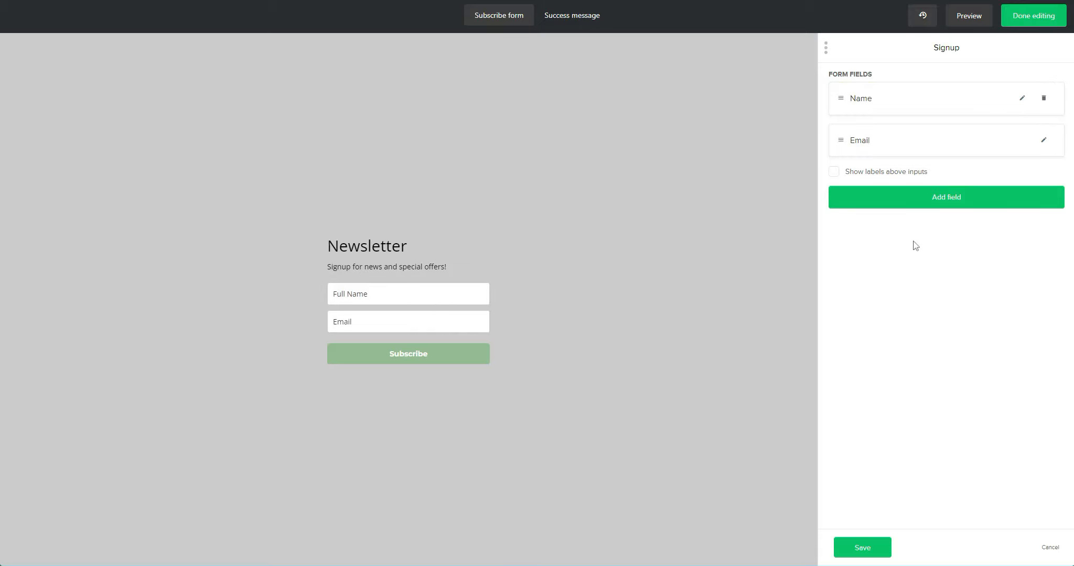
pyautogui.click(868, 558)
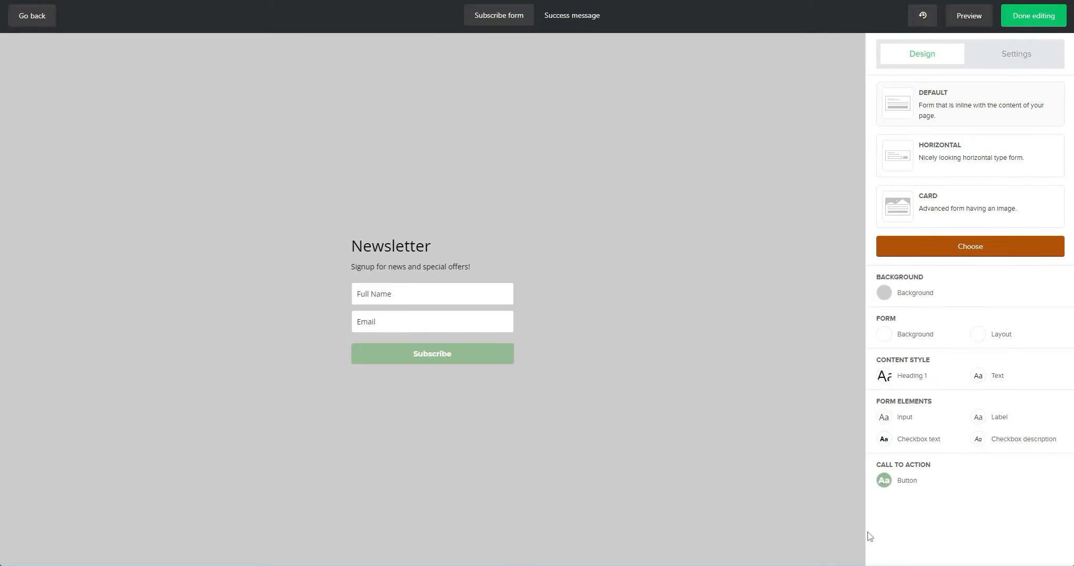
# Step: Finish editing the MailerLite Newsletter form
pyautogui.click(1034, 15)
# Step: Insert the Newsletter form into the footer and check it in the site preview
pyautogui.click(662, 386)
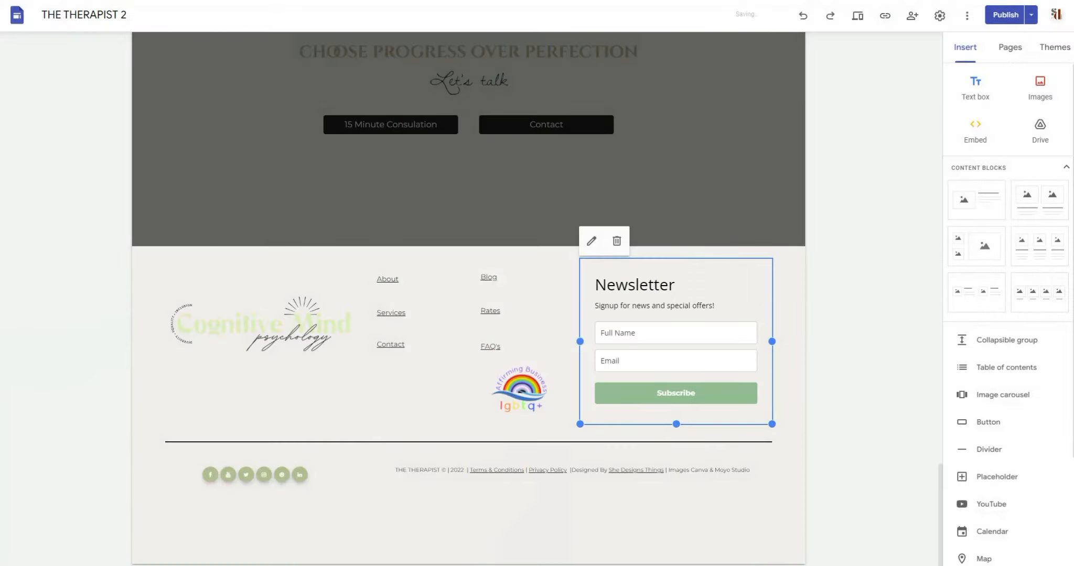
pyautogui.click(858, 16)
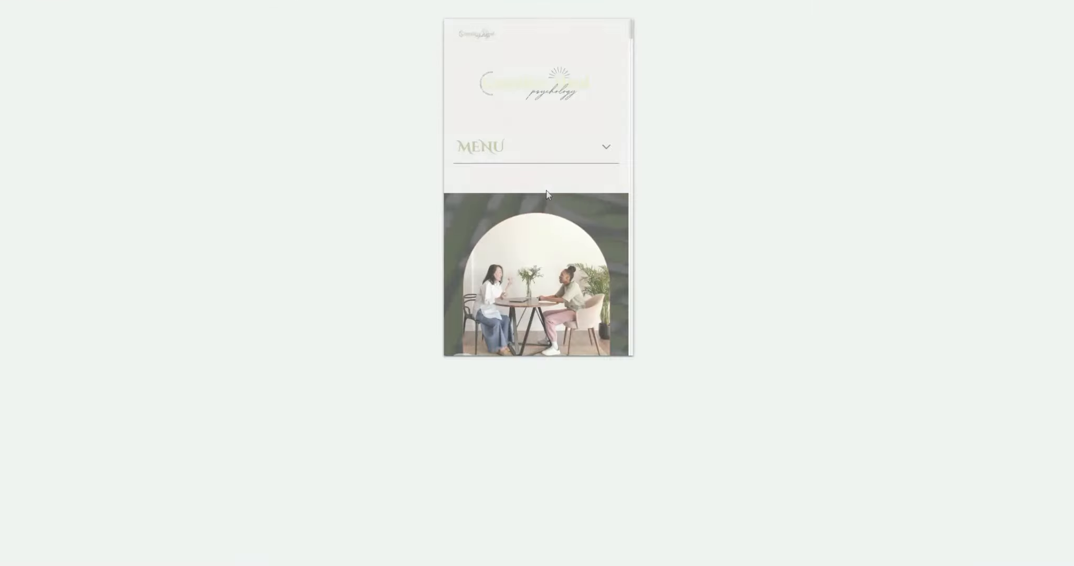
pyautogui.scroll(-10, 547, 195)
pyautogui.scroll(2, 574, 218)
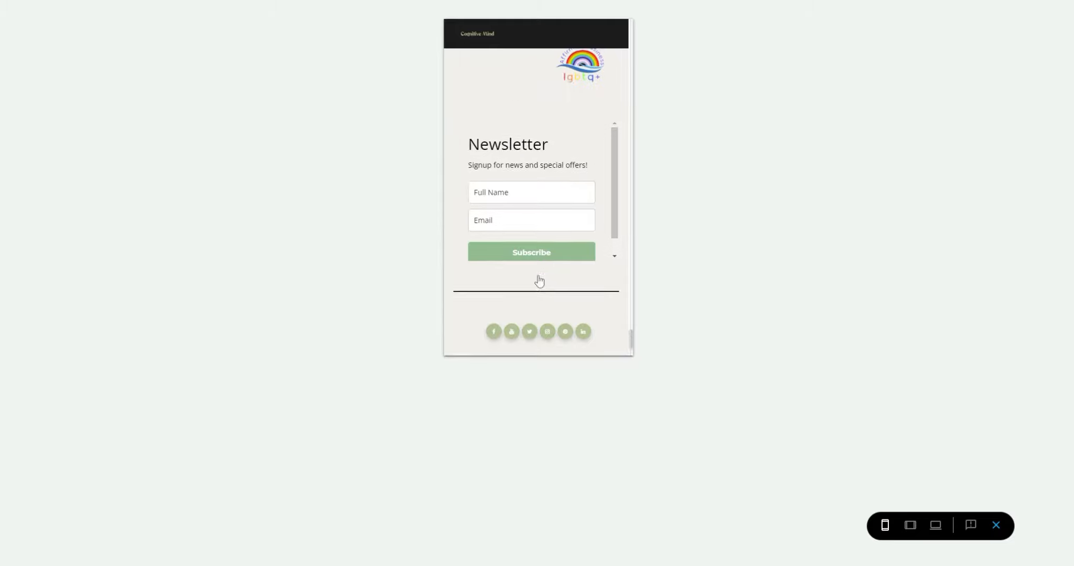
pyautogui.scroll(2, 540, 281)
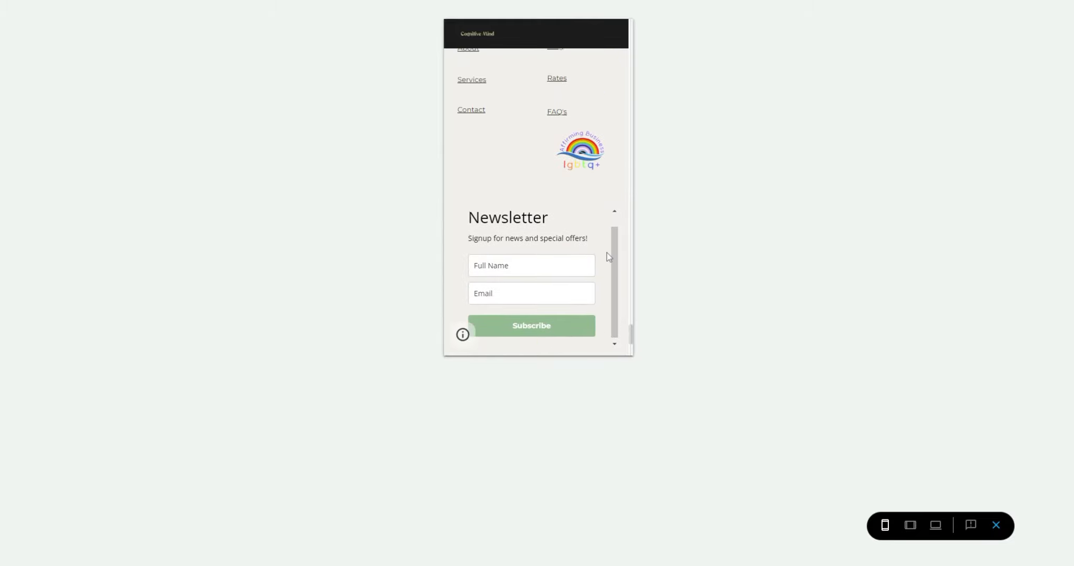
pyautogui.scroll(-2, 612, 283)
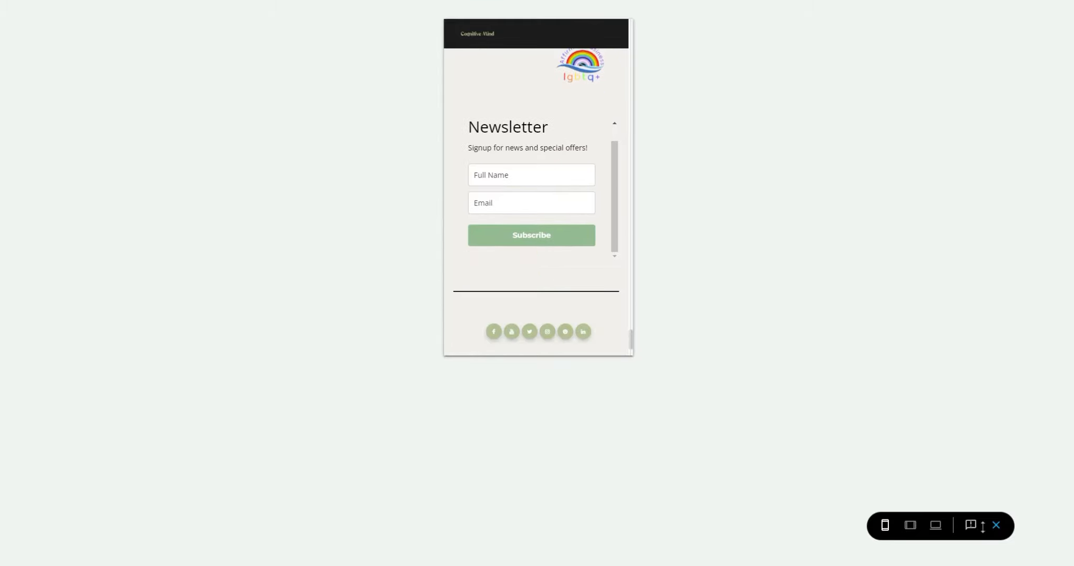
pyautogui.click(996, 526)
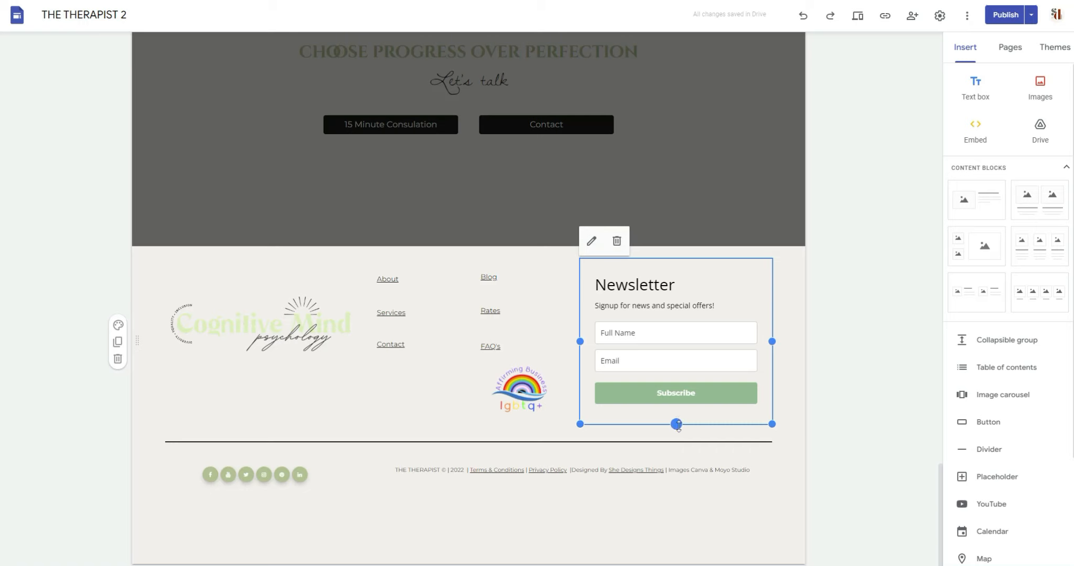
# Step: Stretch the footer's Newsletter embed downward and check it in the phone preview
pyautogui.moveTo(676, 424); pyautogui.dragTo(677, 445)
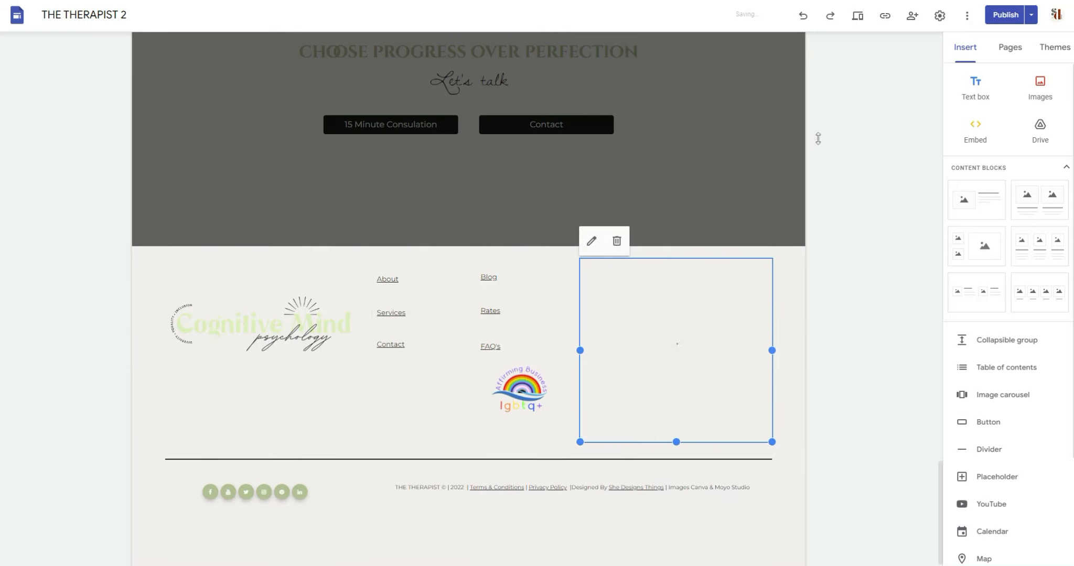
pyautogui.click(858, 15)
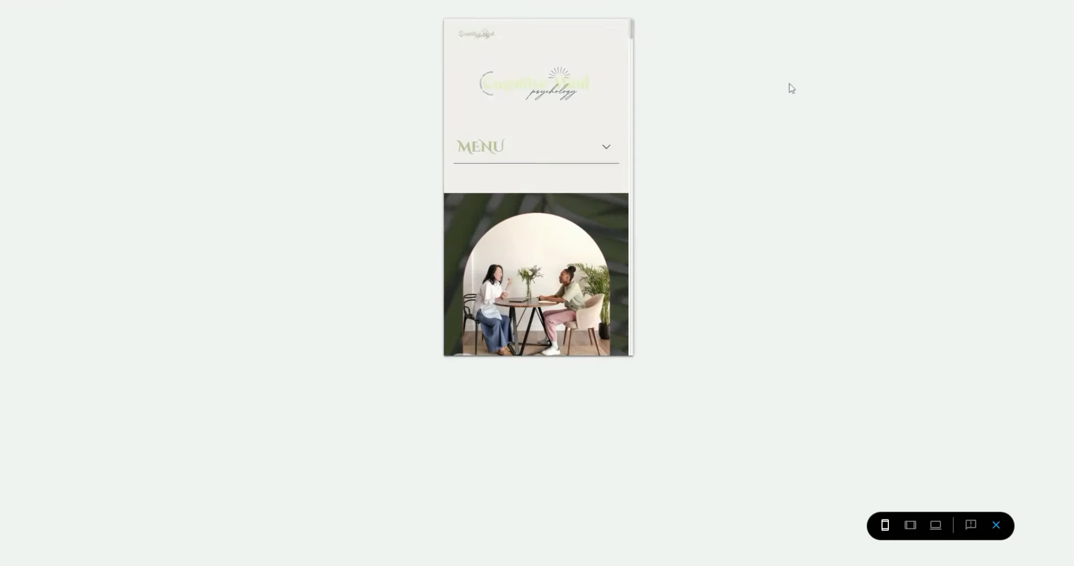
pyautogui.scroll(-15, 546, 246)
pyautogui.scroll(5, 546, 291)
pyautogui.scroll(-3, 548, 273)
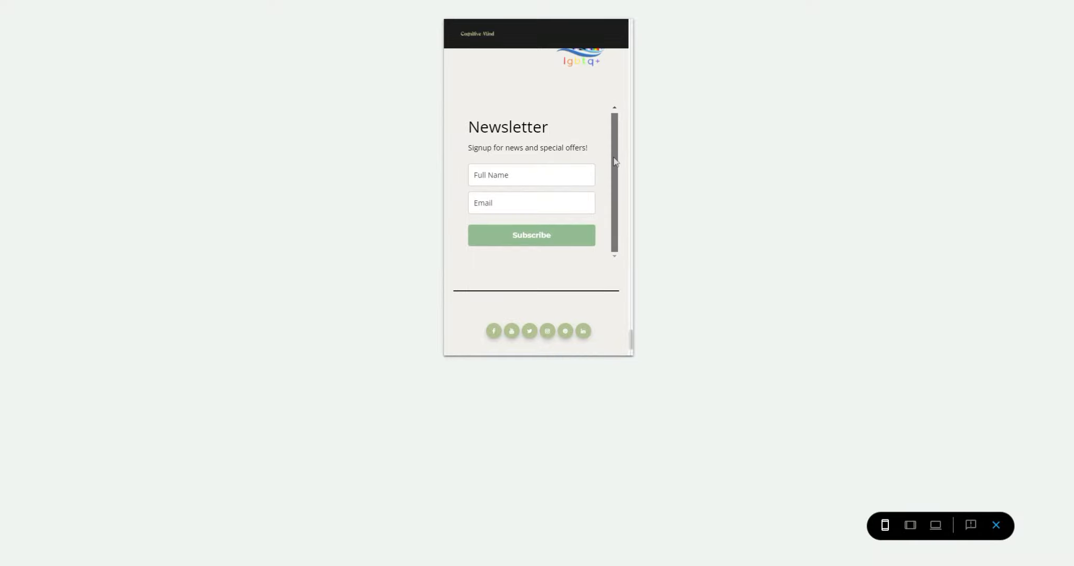
pyautogui.click(997, 525)
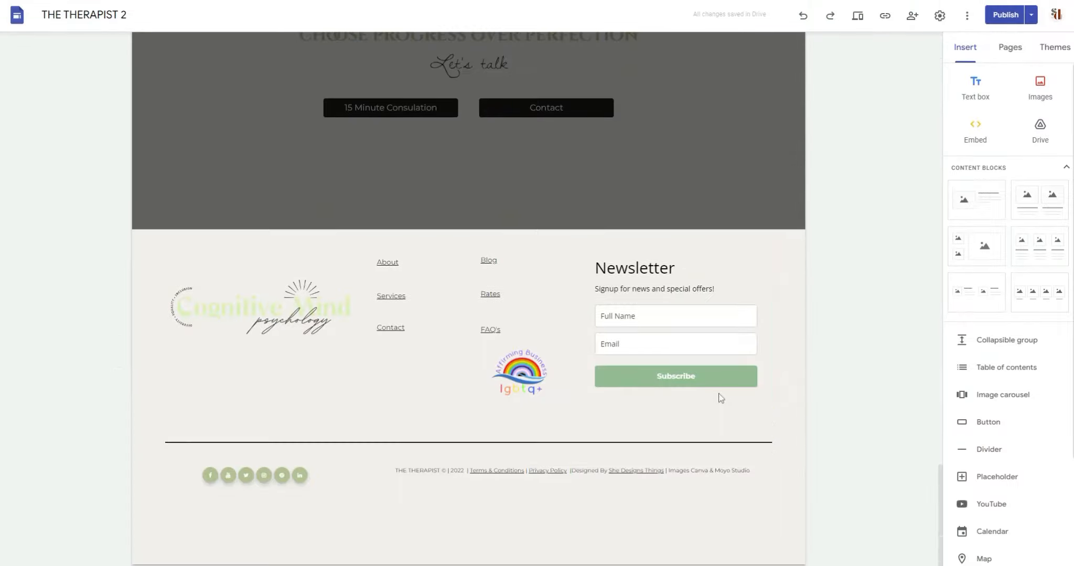
# Step: Select the Newsletter embed, make it slightly taller, and preview the site again
pyautogui.click(673, 357)
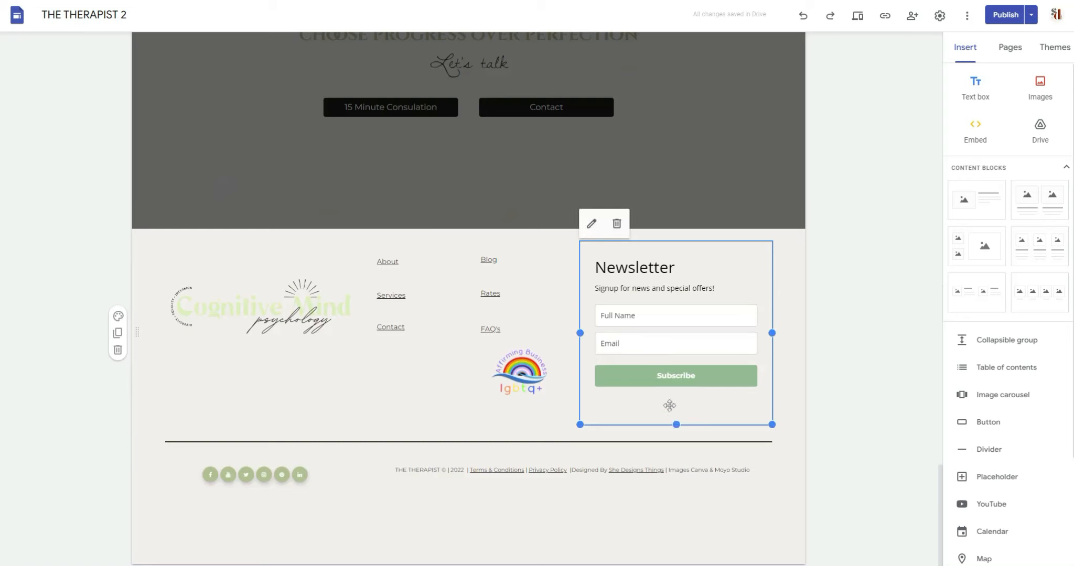
pyautogui.moveTo(677, 431); pyautogui.dragTo(676, 439)
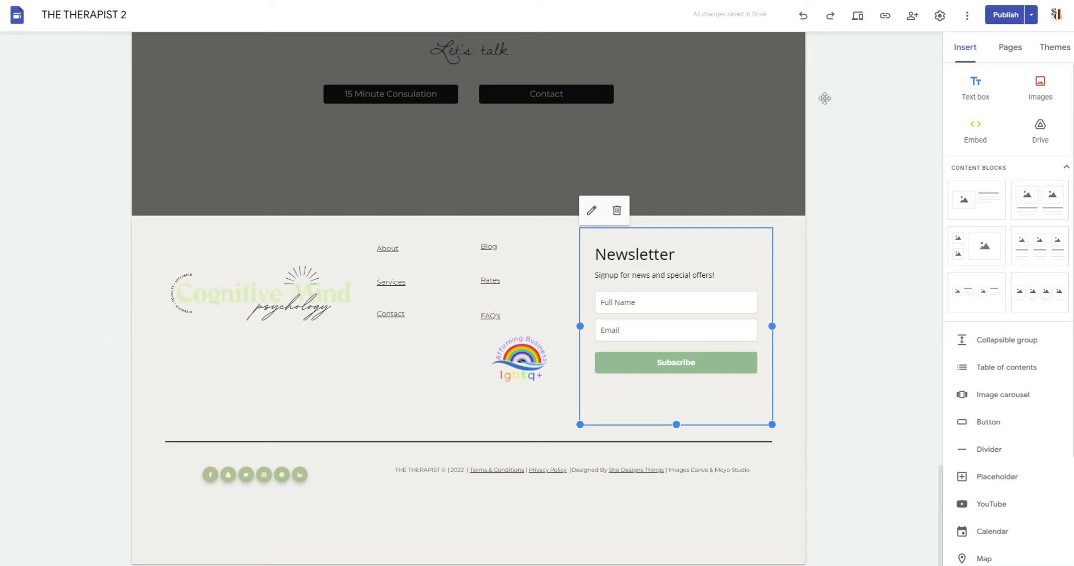
pyautogui.click(858, 15)
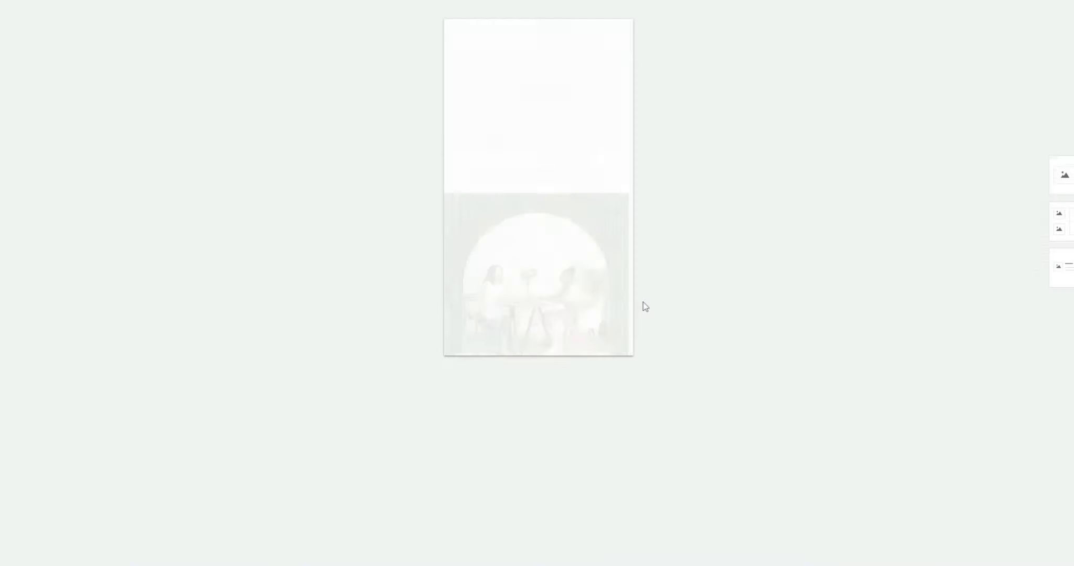
# Step: Compare the site preview at desktop and phone widths
pyautogui.scroll(-15, 583, 249)
pyautogui.scroll(3, 574, 278)
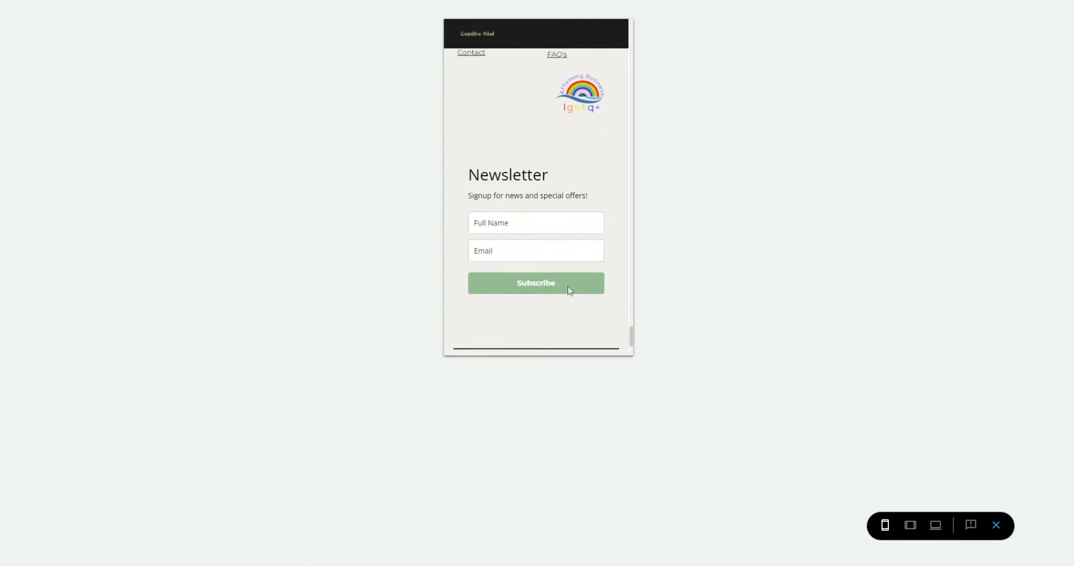
pyautogui.scroll(1, 570, 291)
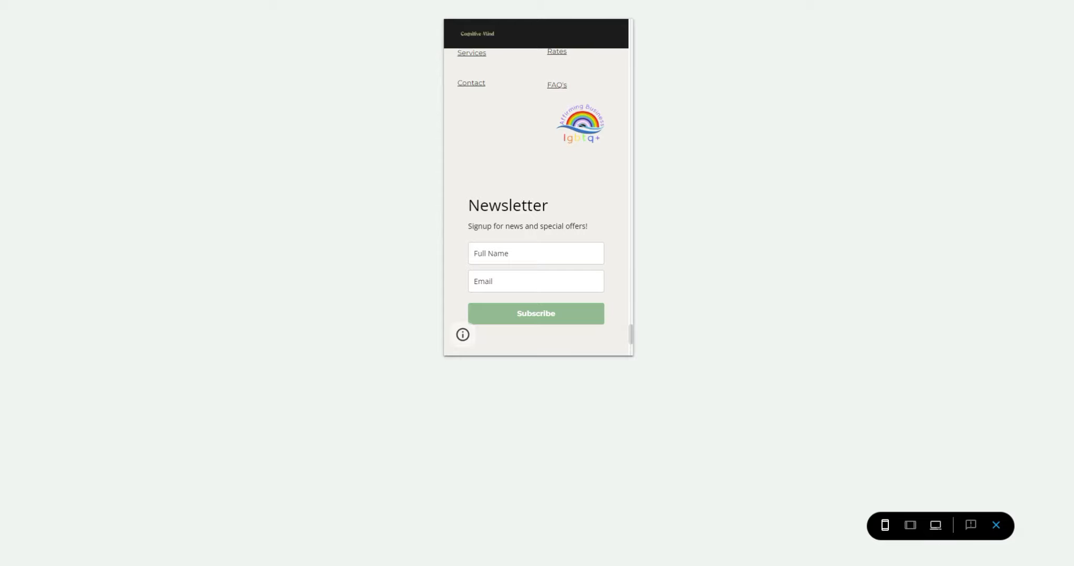
pyautogui.click(935, 526)
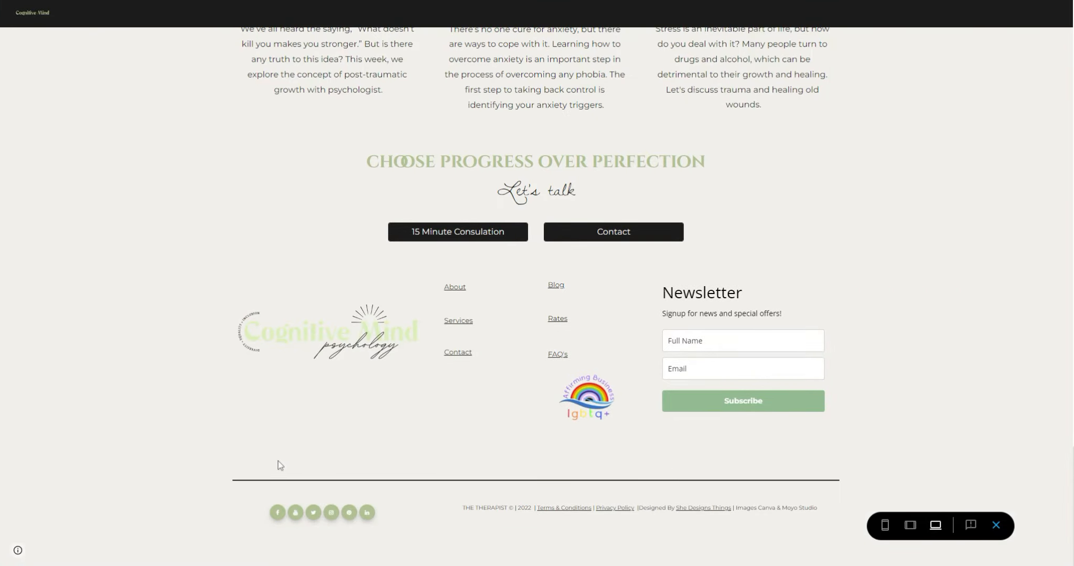
pyautogui.click(885, 526)
# Step: Subscribe a test email address through the form and open the confirmation email in Gmail
pyautogui.click(534, 197)
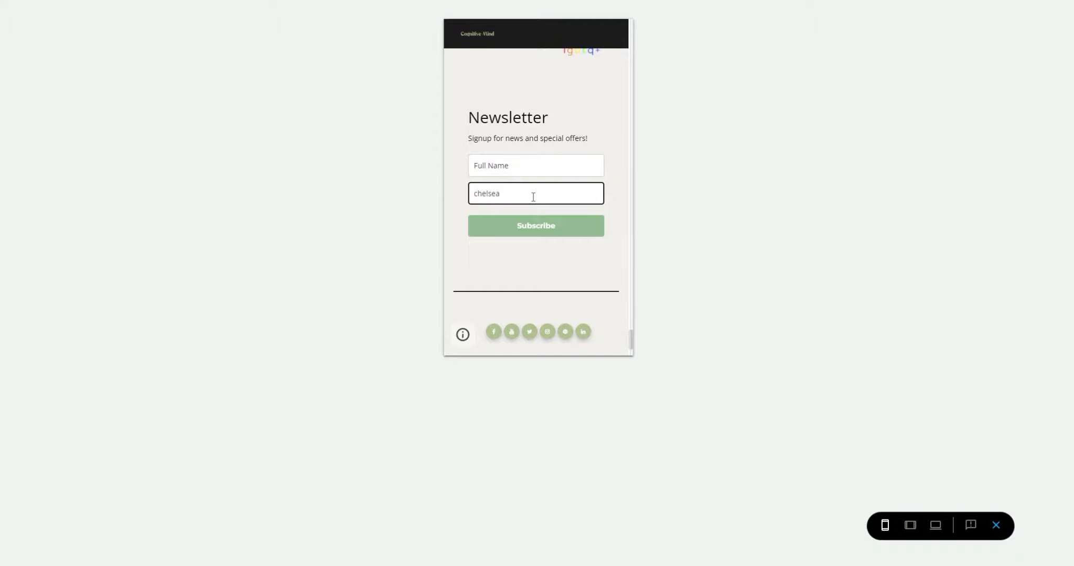
pyautogui.click(536, 226)
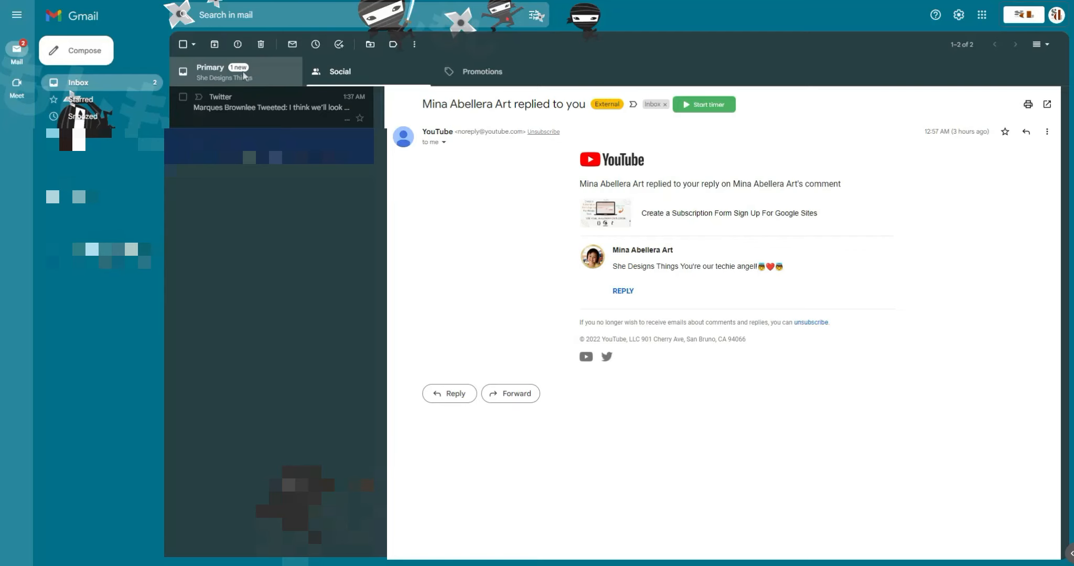
pyautogui.click(244, 76)
pyautogui.click(272, 107)
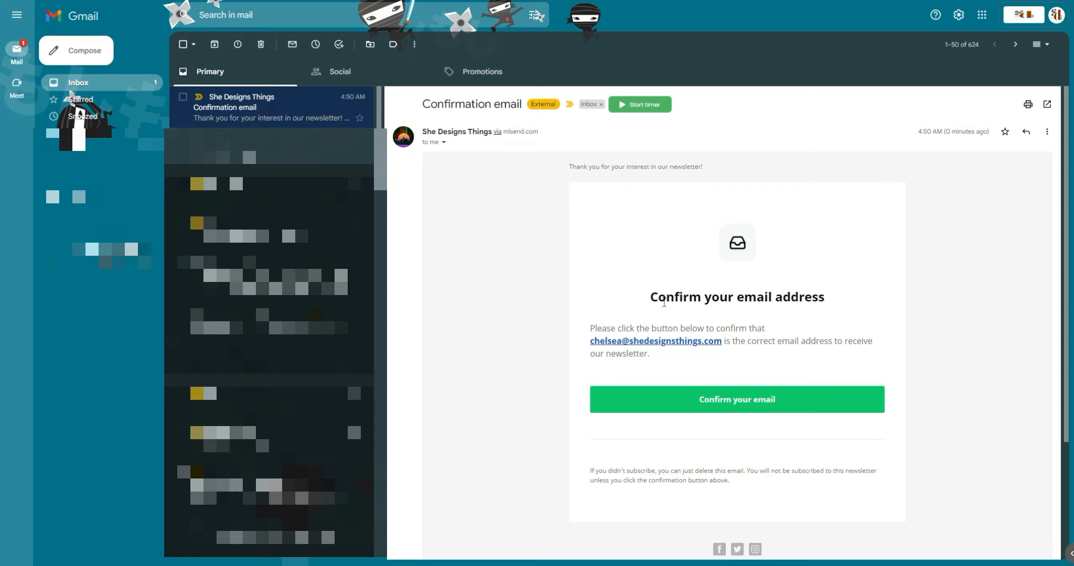
# Step: Scroll through the 'Confirm your email address' message in Gmail
pyautogui.scroll(-2, 663, 308)
pyautogui.scroll(2, 663, 308)
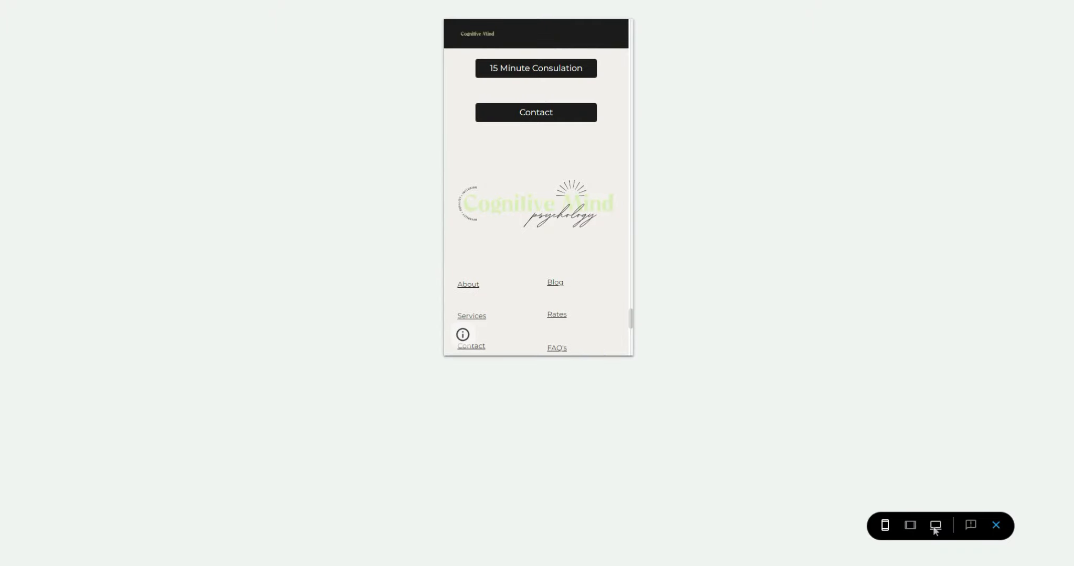
# Step: Check the footer's Thank you message in the desktop-width preview
pyautogui.click(936, 525)
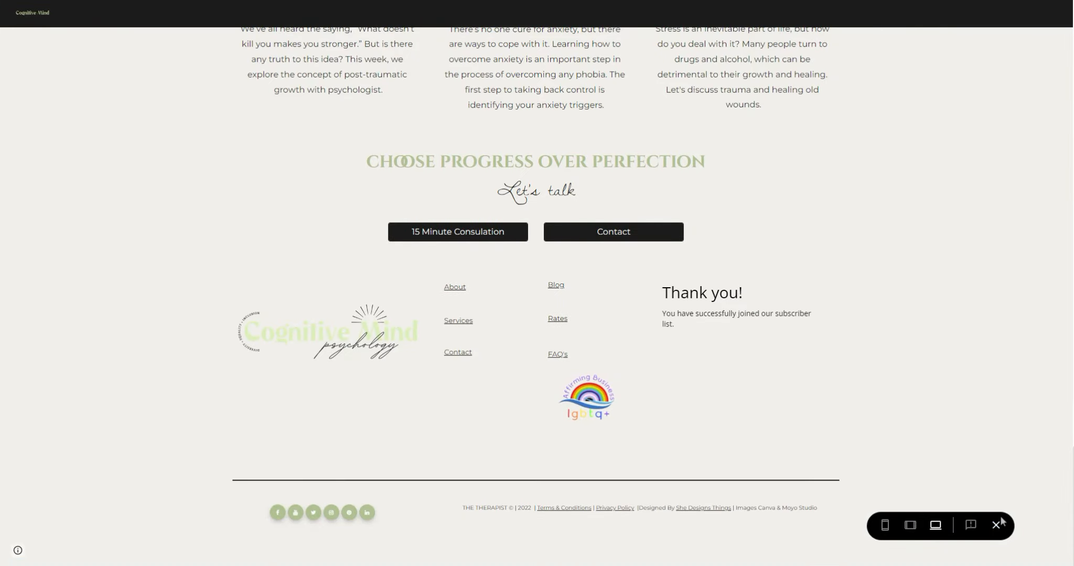
pyautogui.scroll(20, 911, 475)
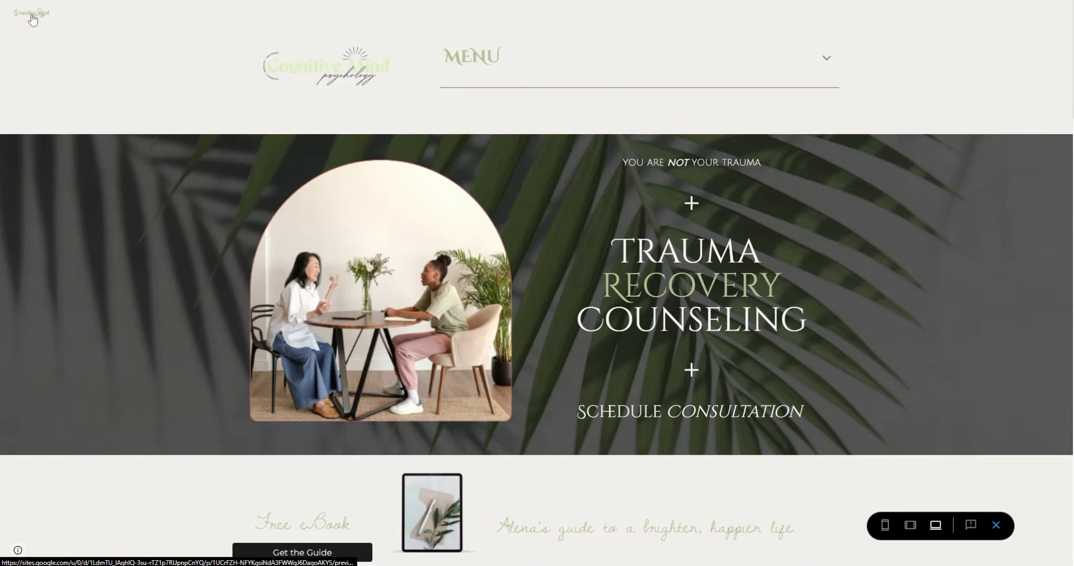
pyautogui.scroll(-20, 116, 168)
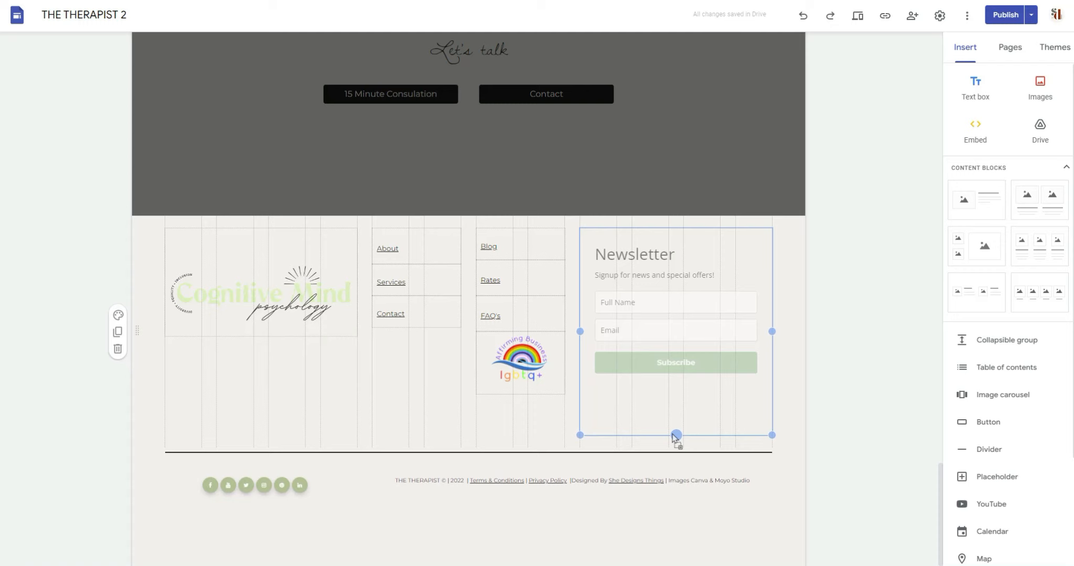
# Step: Extend the Newsletter embed's bottom edge a little further down, then deselect it
pyautogui.moveTo(676, 433); pyautogui.dragTo(677, 435)
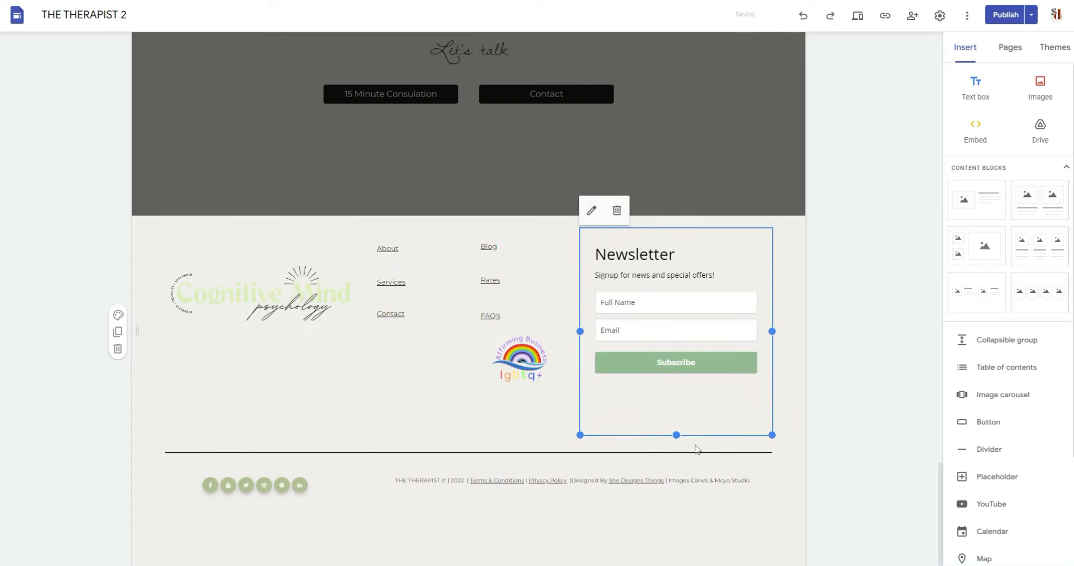
pyautogui.moveTo(676, 435)
pyautogui.mouseDown()
pyautogui.moveTo(676, 565)
pyautogui.moveTo(679, 447)
pyautogui.moveTo(668, 565)
pyautogui.moveTo(666, 427)
pyautogui.moveTo(685, 548)
pyautogui.moveTo(692, 427)
pyautogui.moveTo(694, 446)
pyautogui.mouseUp()
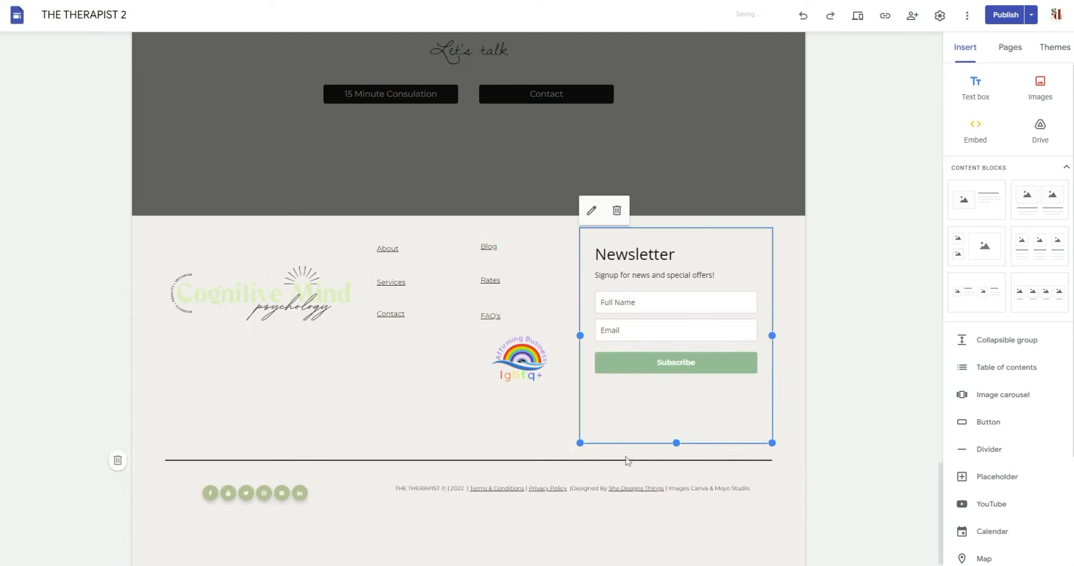
pyautogui.scroll(-1, 612, 459)
pyautogui.click(833, 329)
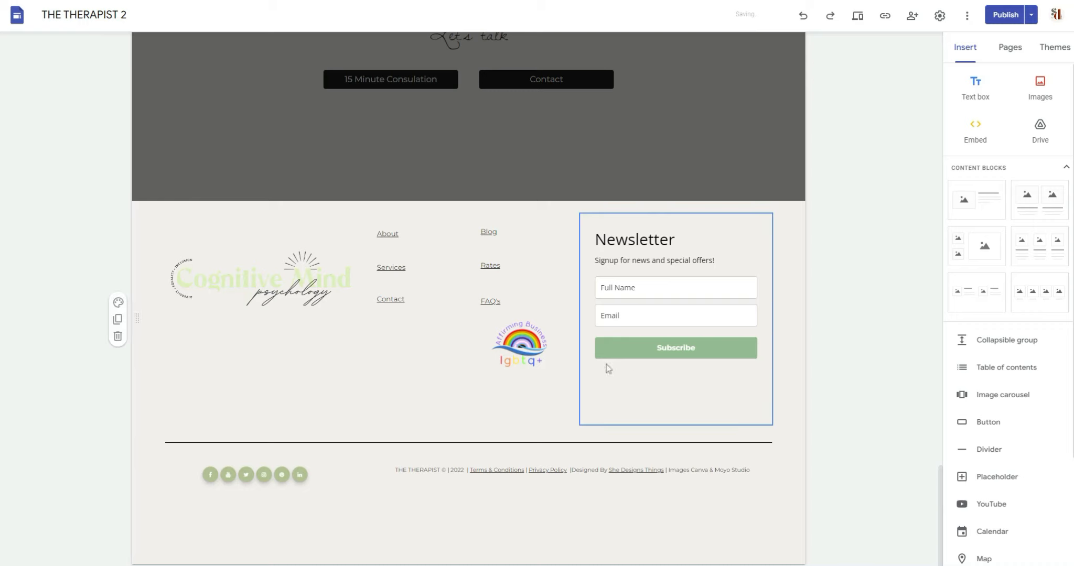